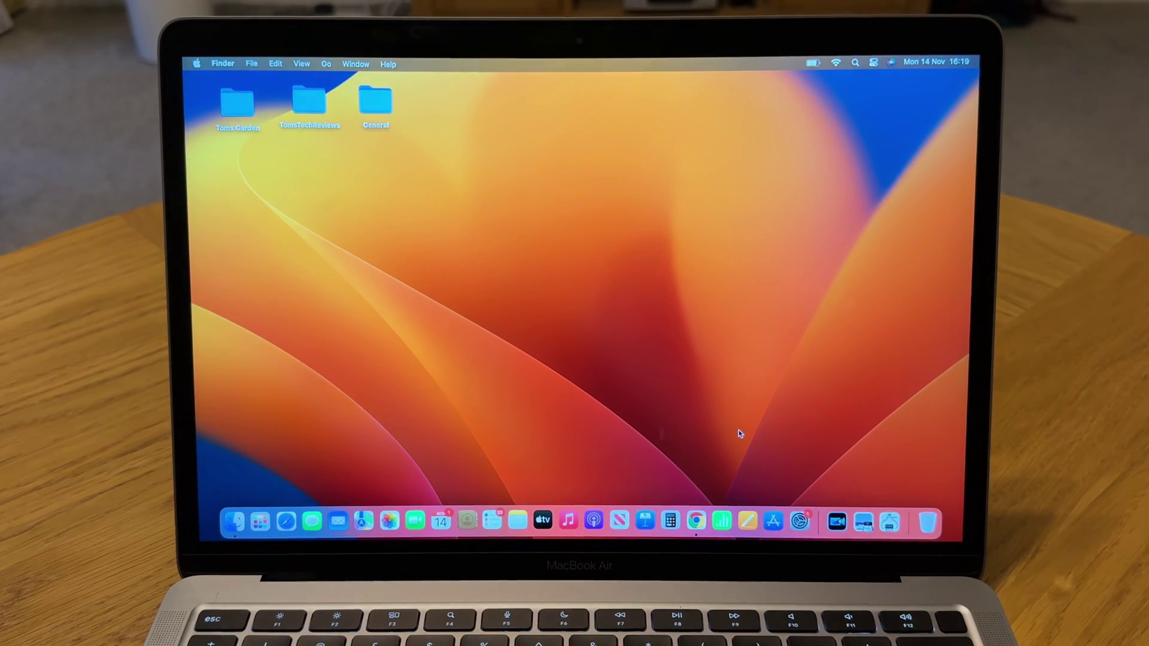
Step: Launch System Settings from the Dock and go to the Users & Groups pane
left_click(799, 521)
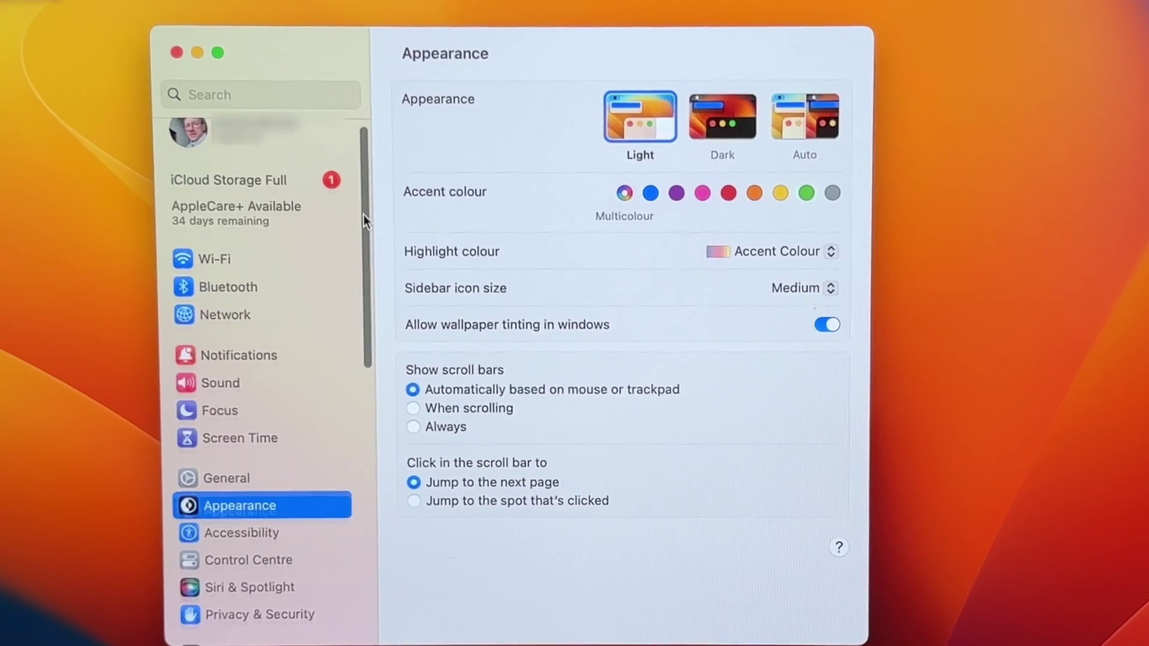
left_click_drag(364, 216, 362, 462)
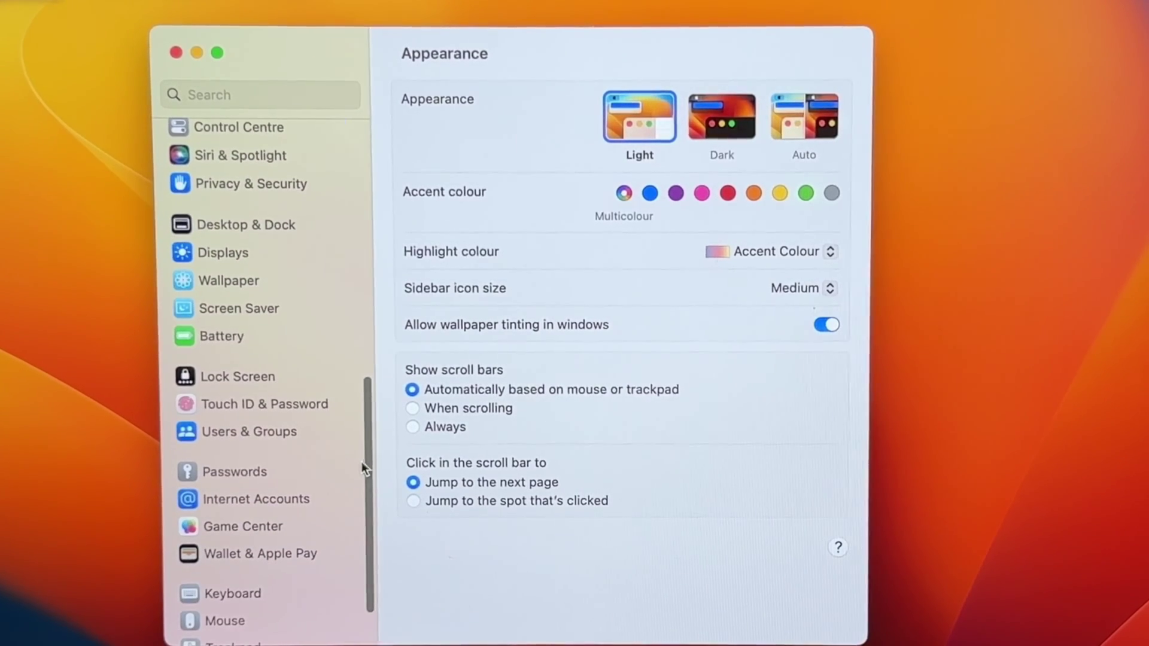
left_click(234, 432)
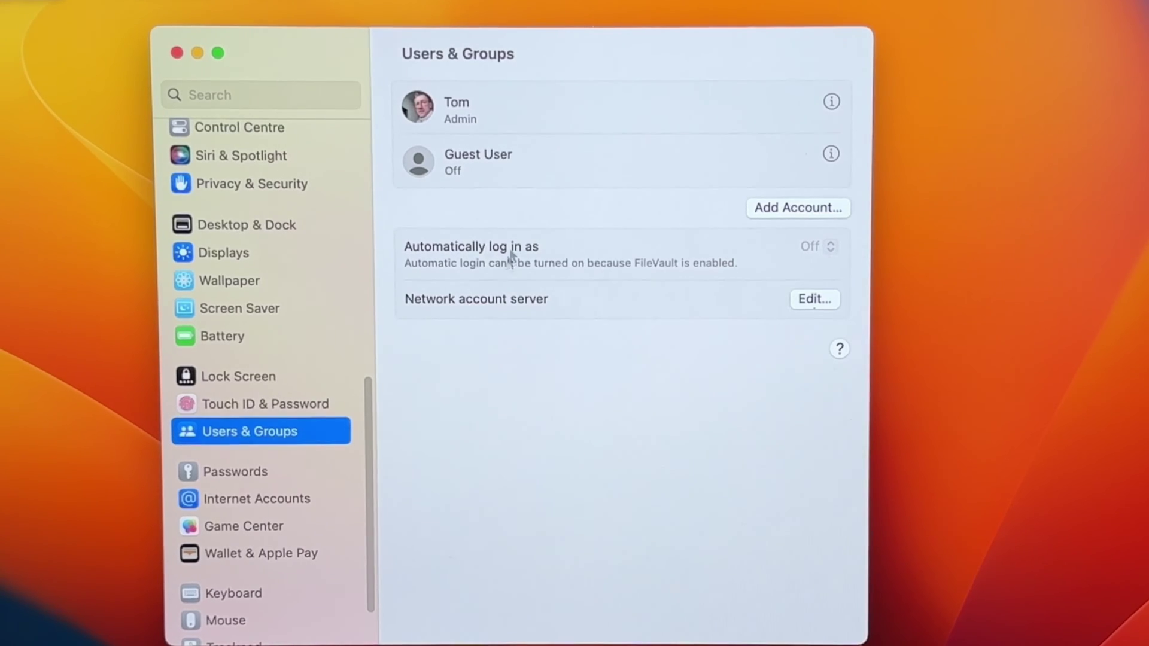
Step: Open Advanced Options for the Tom account to bring up the administrator password prompt
right_click(526, 111)
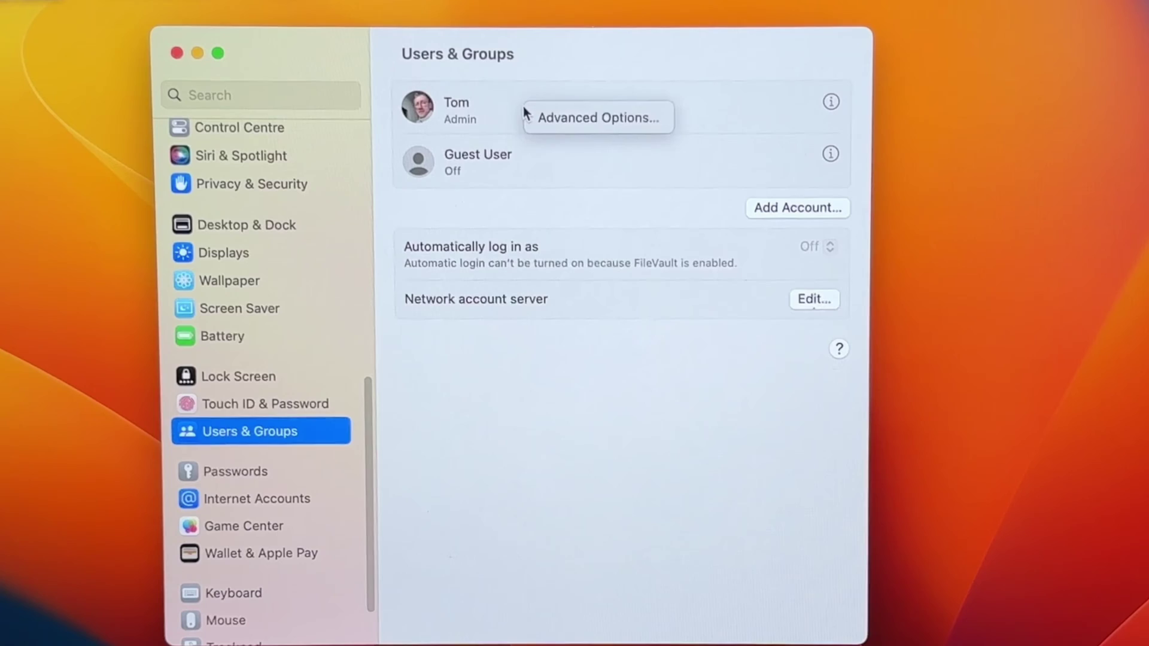
left_click(564, 118)
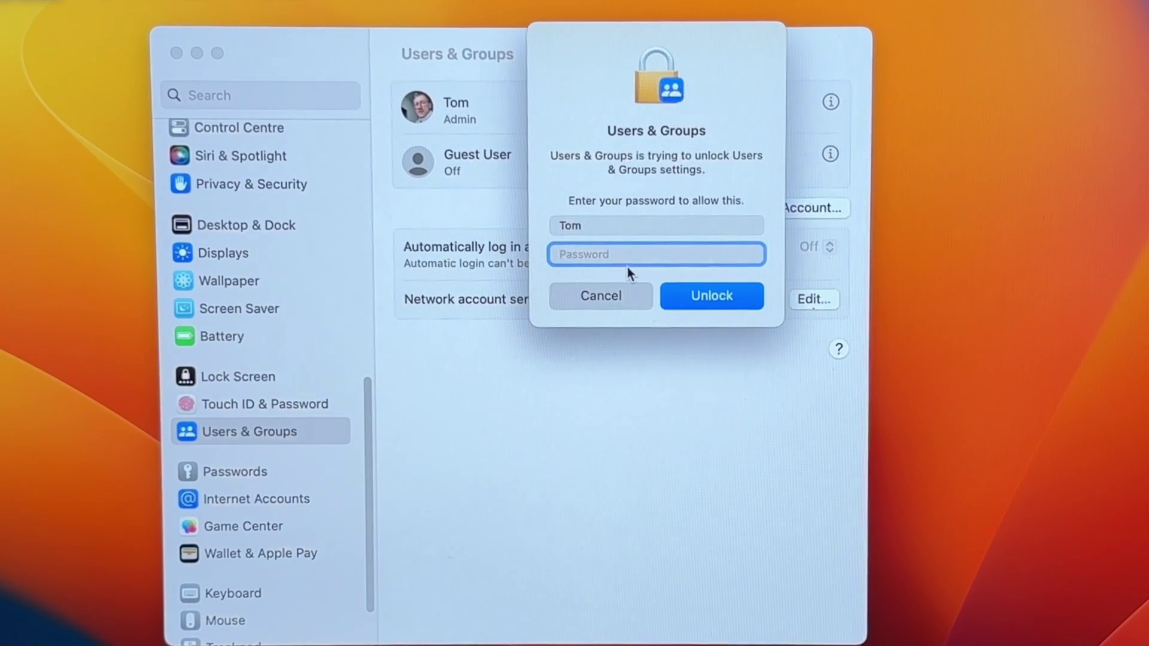
type("a")
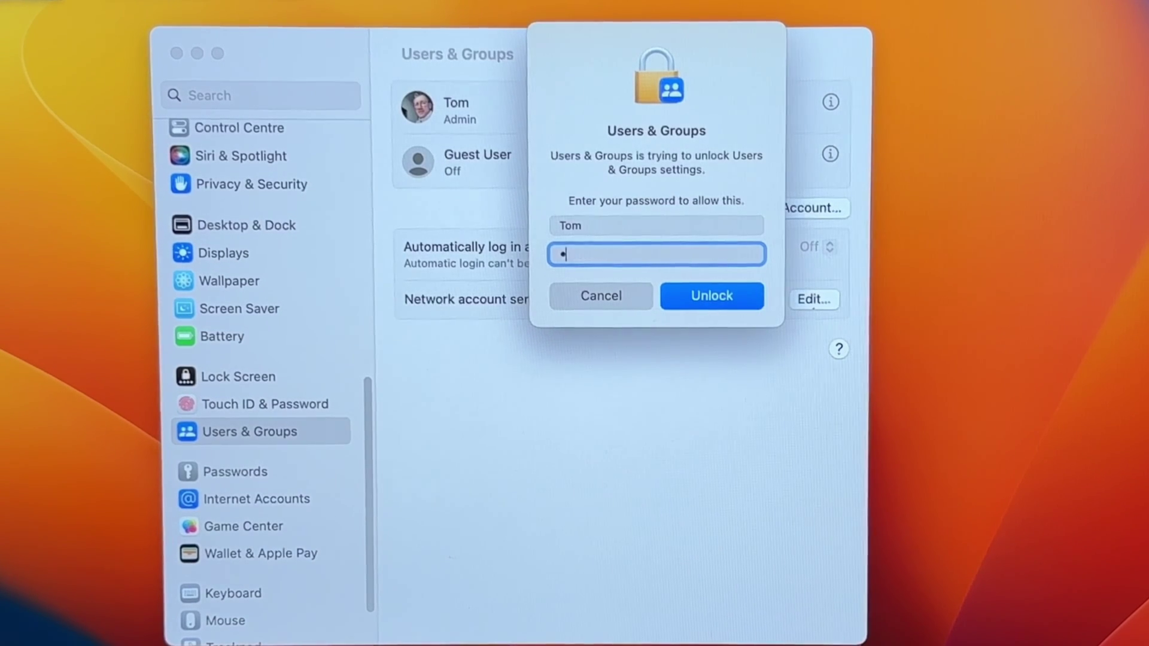
type("aaa")
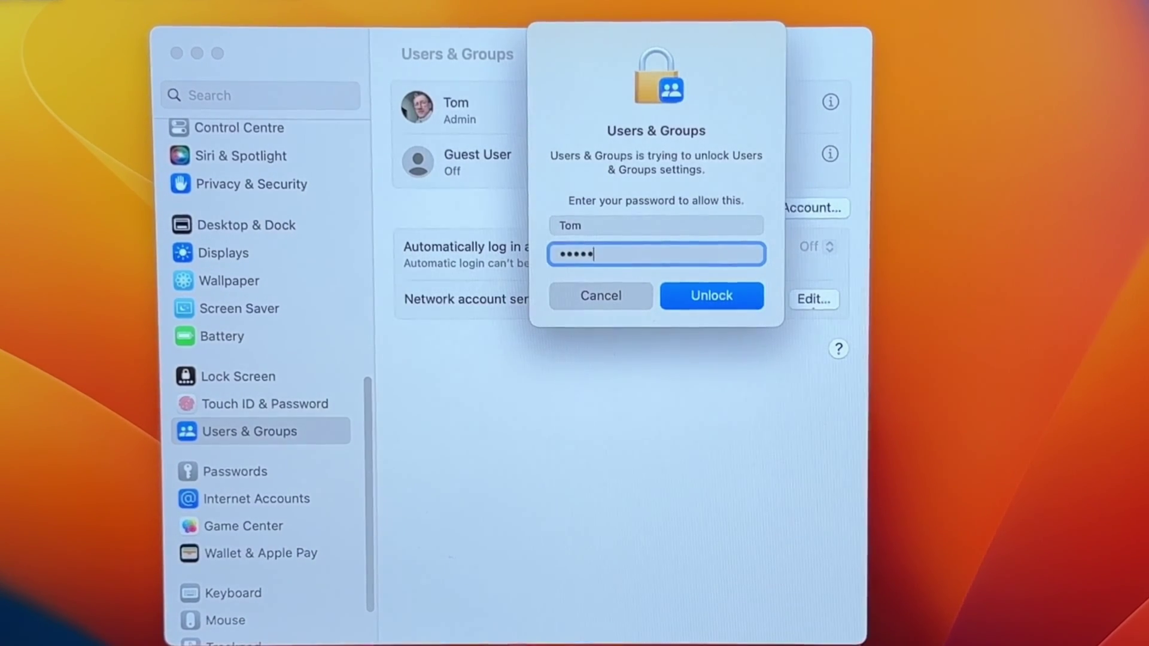
type("aaaa")
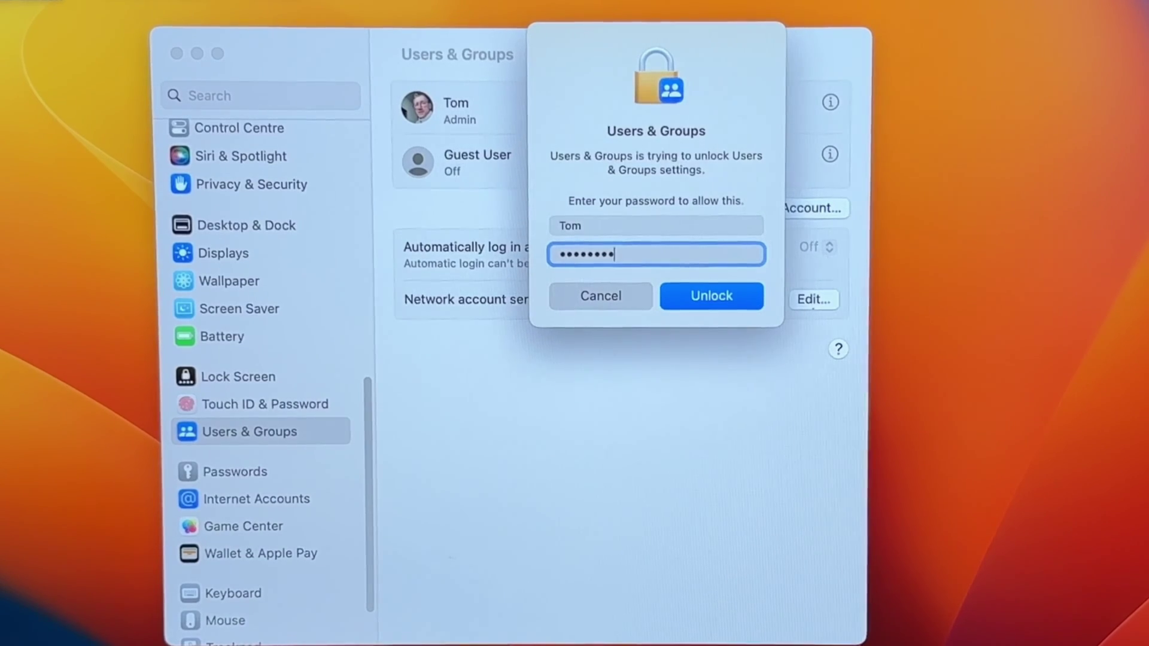
Step: Unlock with the password, replace the full name Tom with Superman, and save
left_click(687, 296)
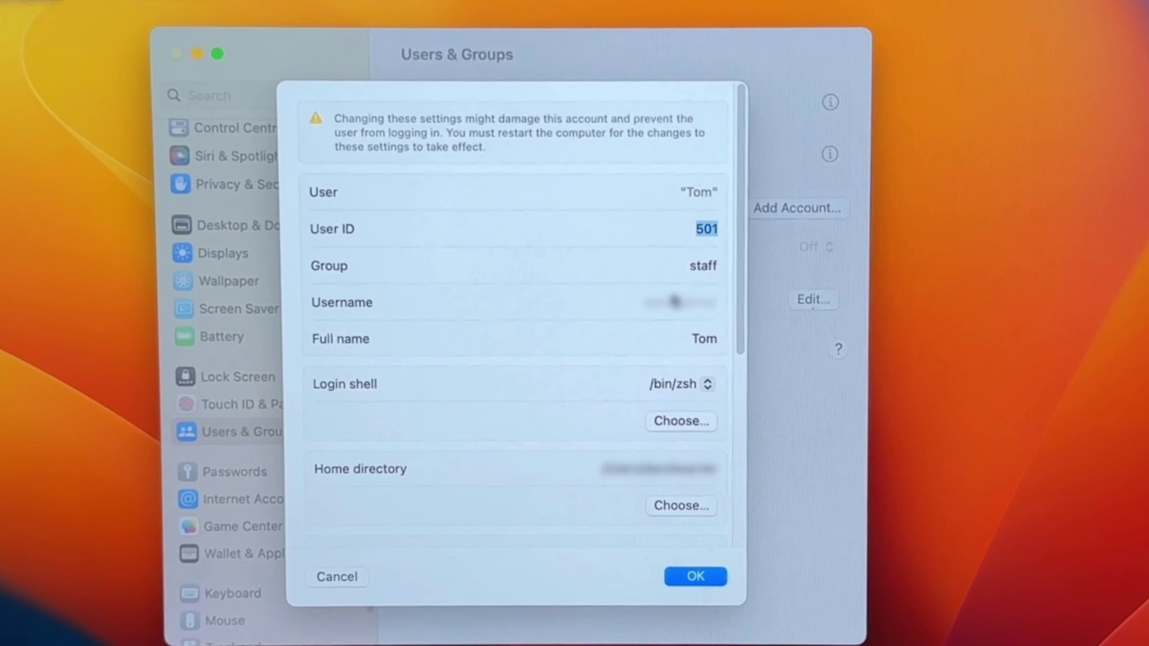
left_click(341, 341)
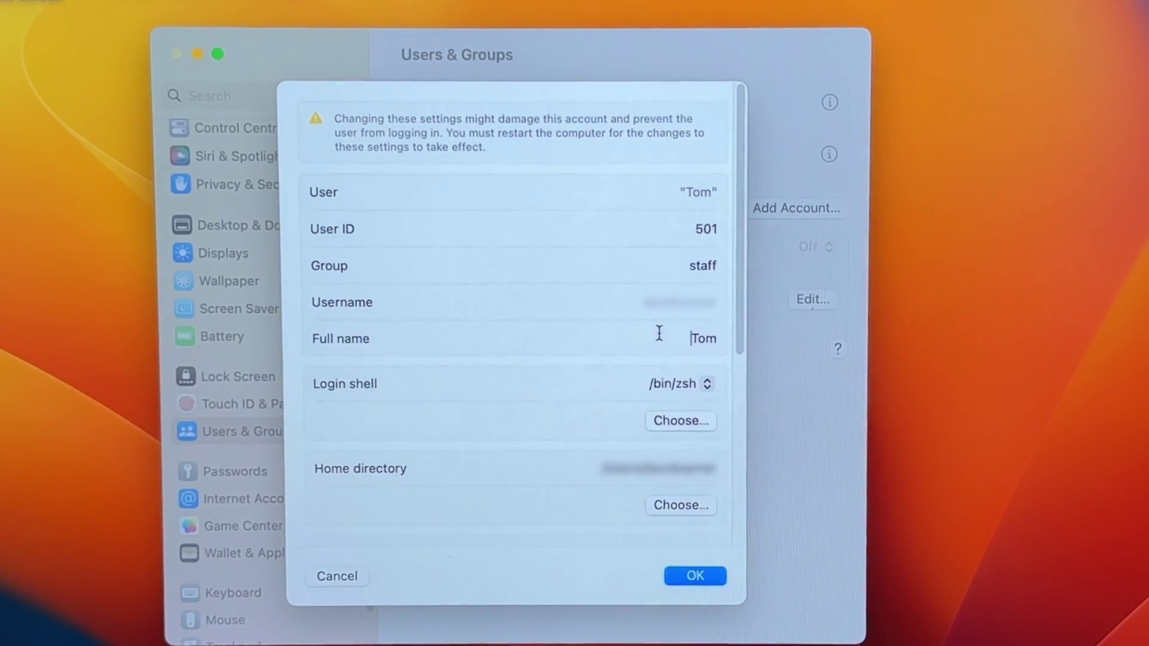
left_click_drag(660, 331, 770, 342)
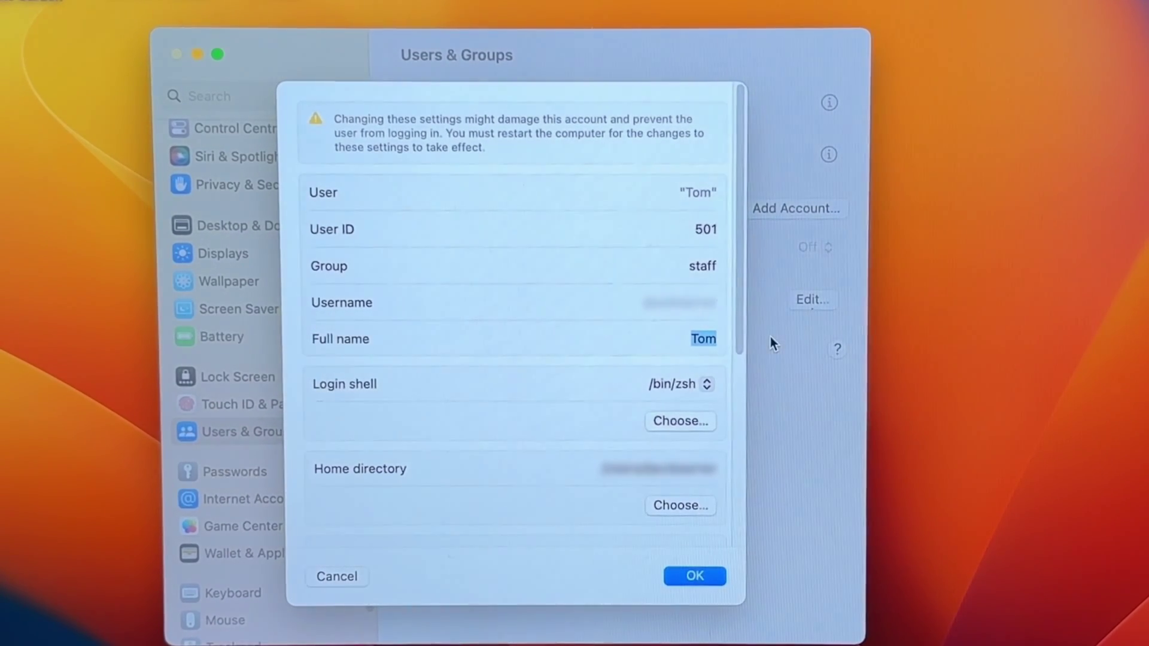
type("S")
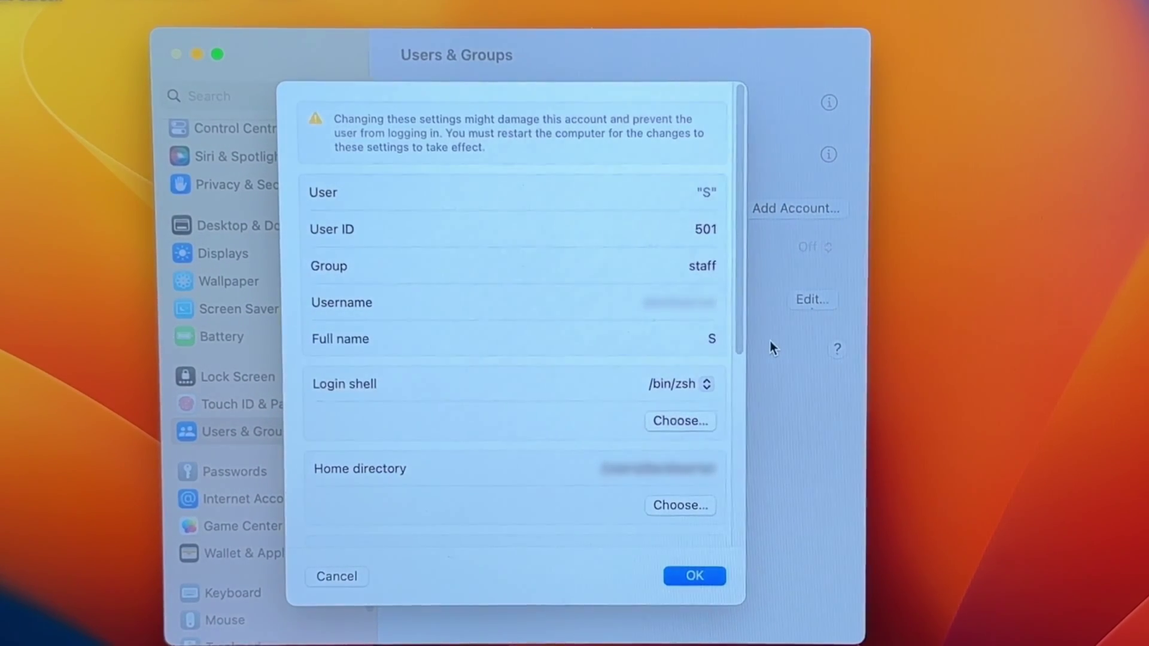
type("uper")
type("man")
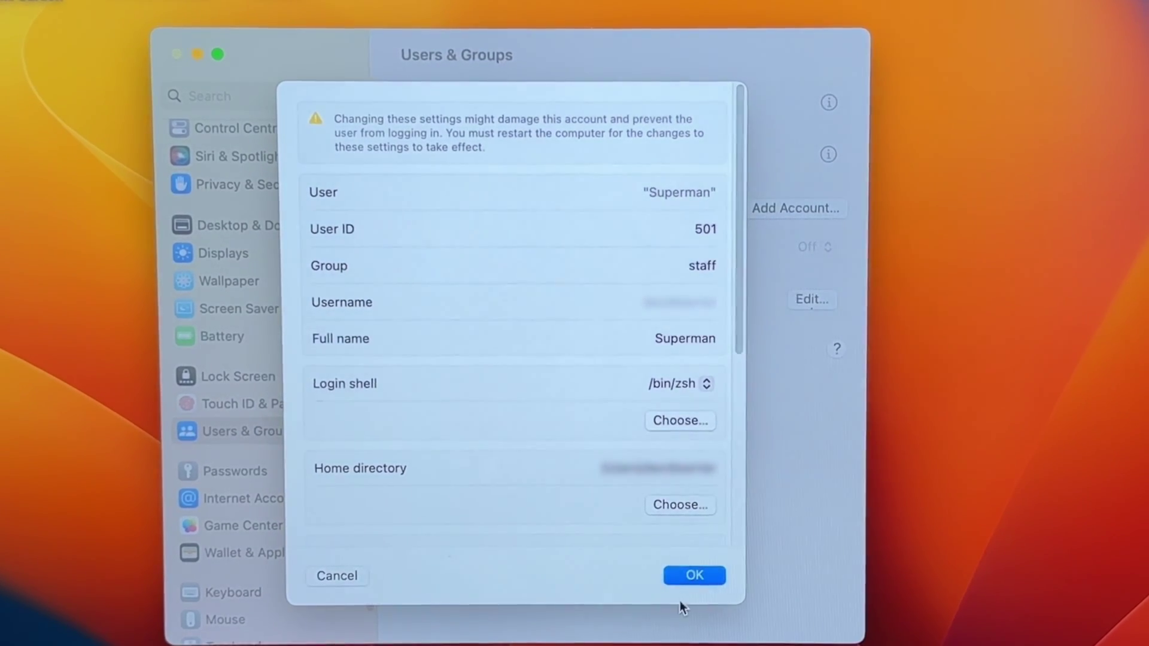
left_click(691, 579)
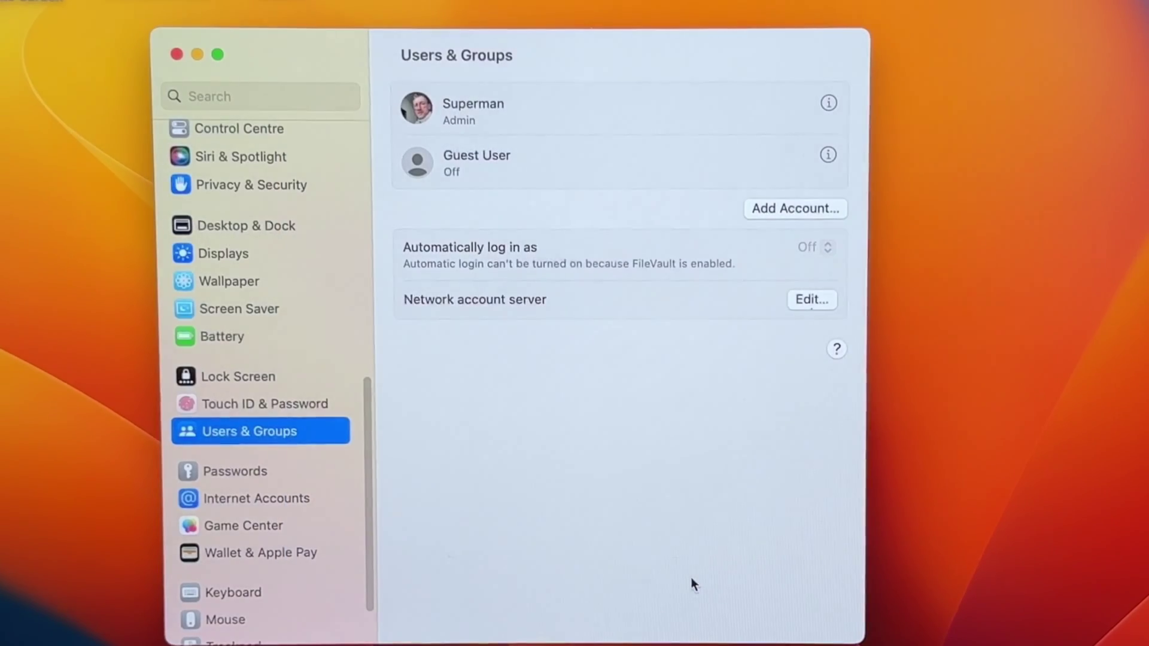
Step: Close System Settings and lock the Mac from the Apple menu to see Superman
left_click(176, 56)
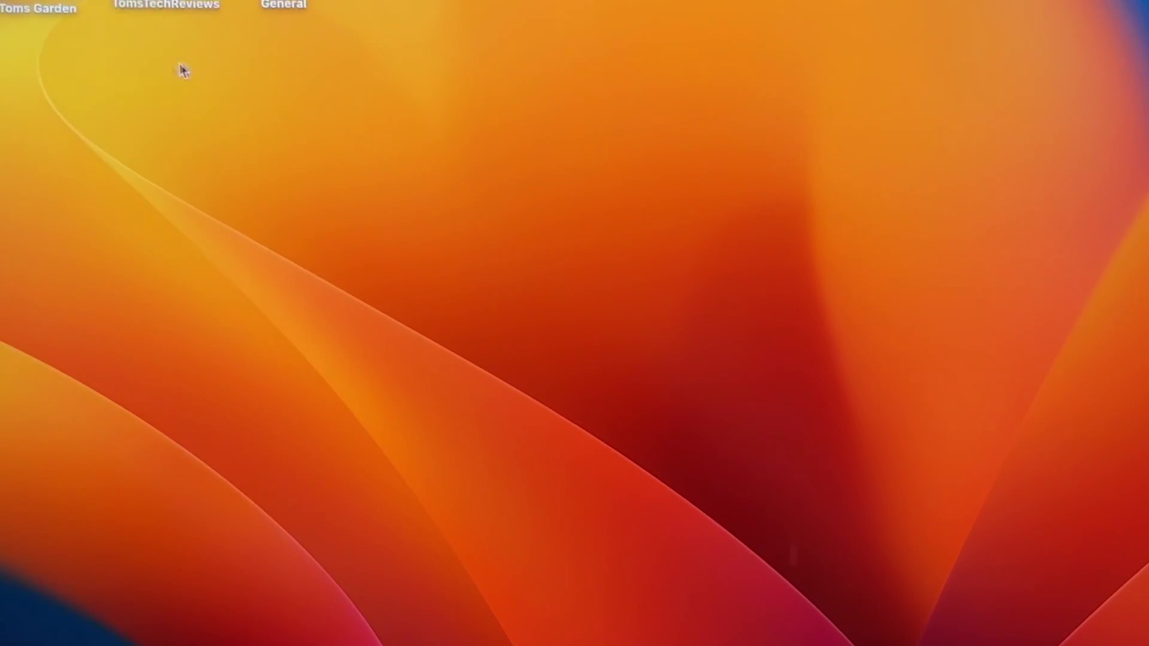
left_click(106, 31)
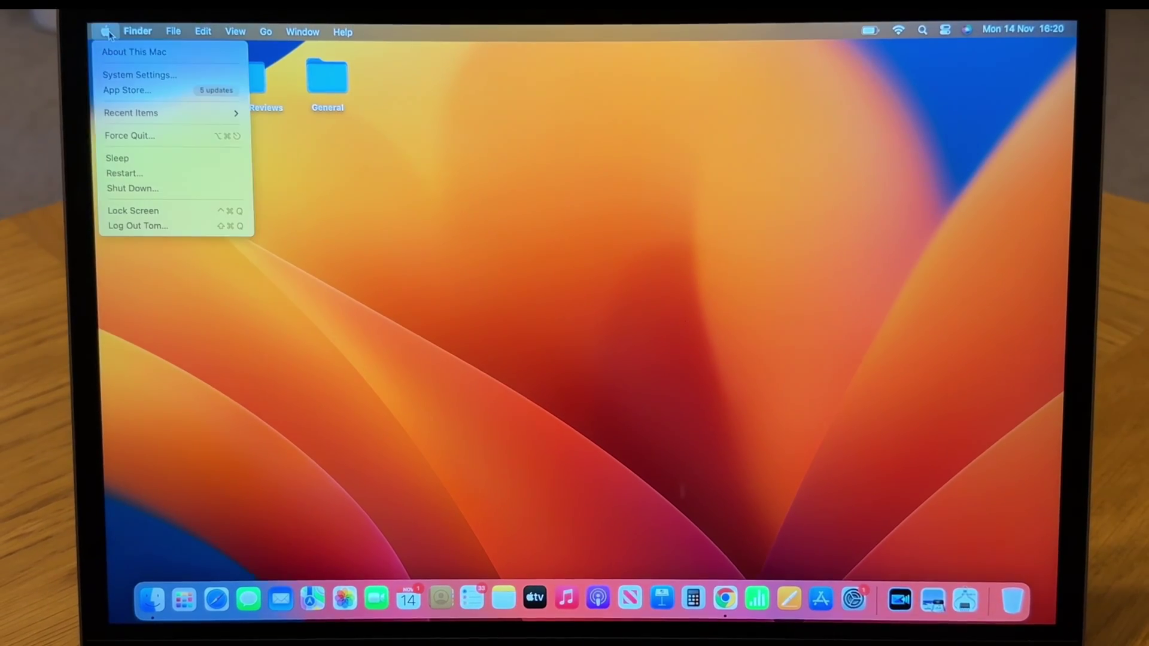
left_click(162, 212)
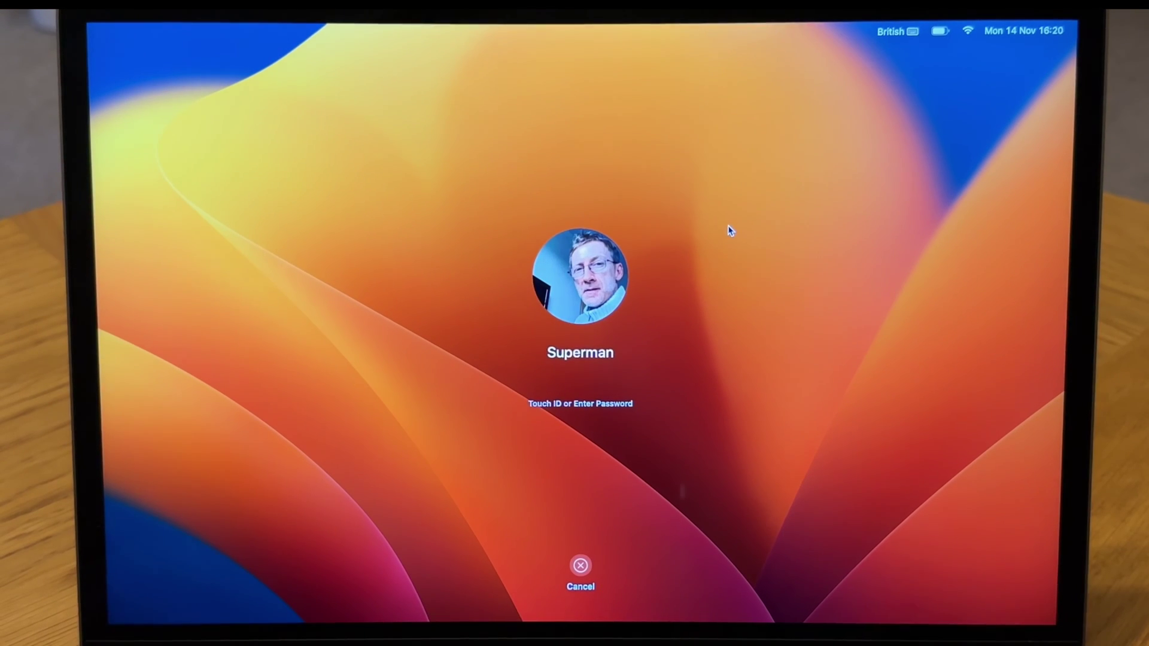